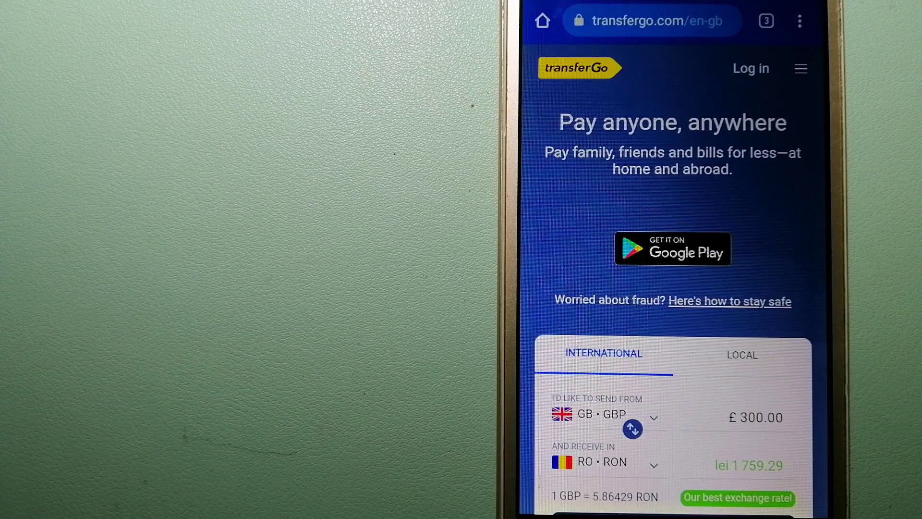
- Switch from the TransferGo tab to WorldRemit's home page with its PHP-to-USD rate
click(766, 21)
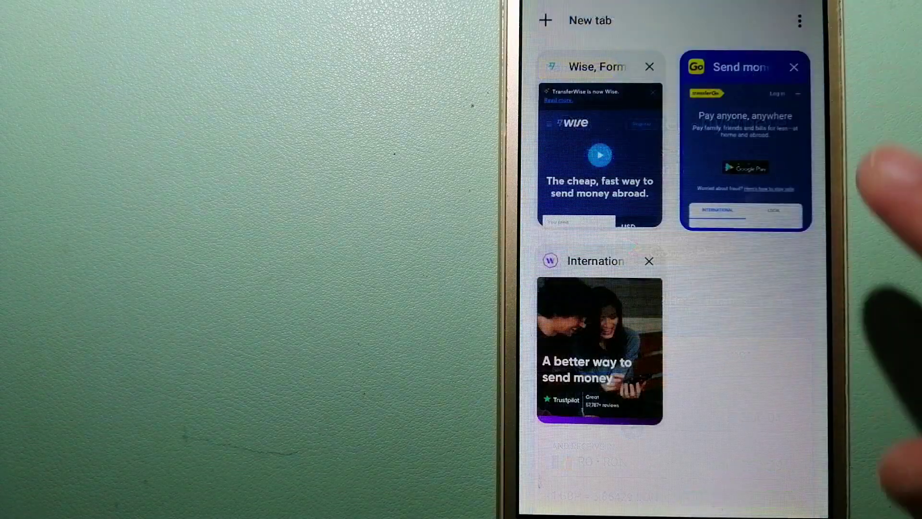
click(649, 393)
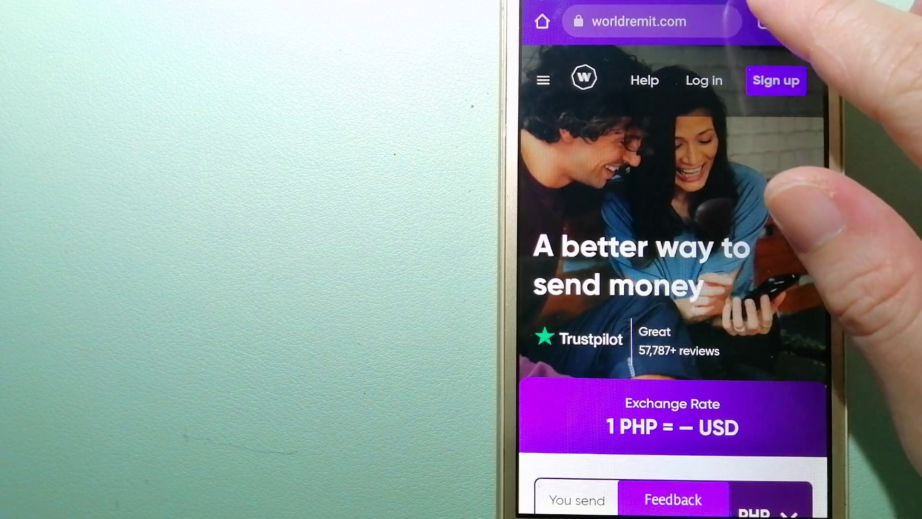
click(765, 21)
- Switch to the Wise tab quoting 1,000 USD with 1.60 and 6.22 USD fees
click(608, 144)
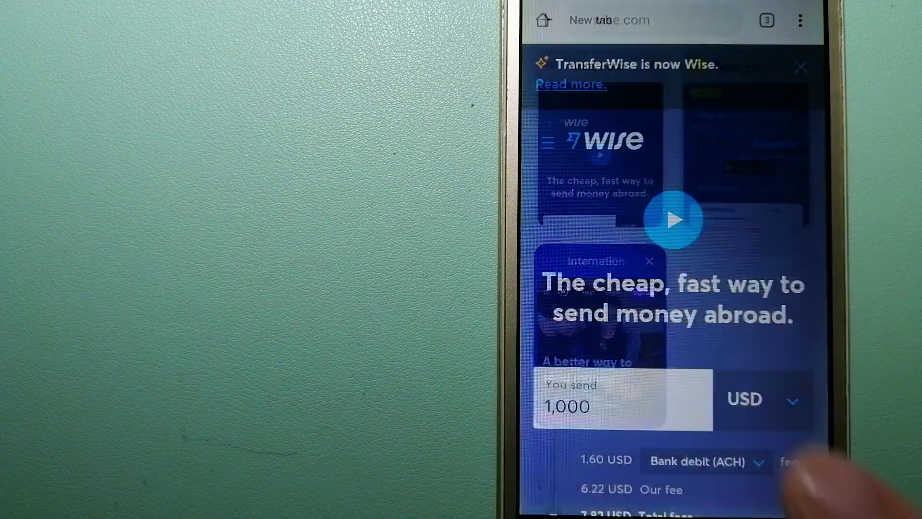